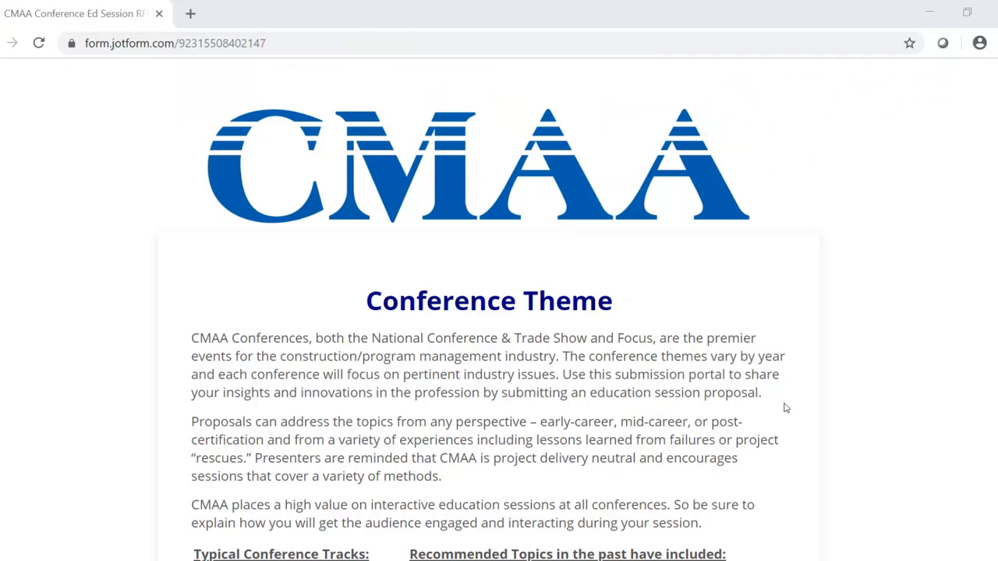
scroll(786, 407, down, 2)
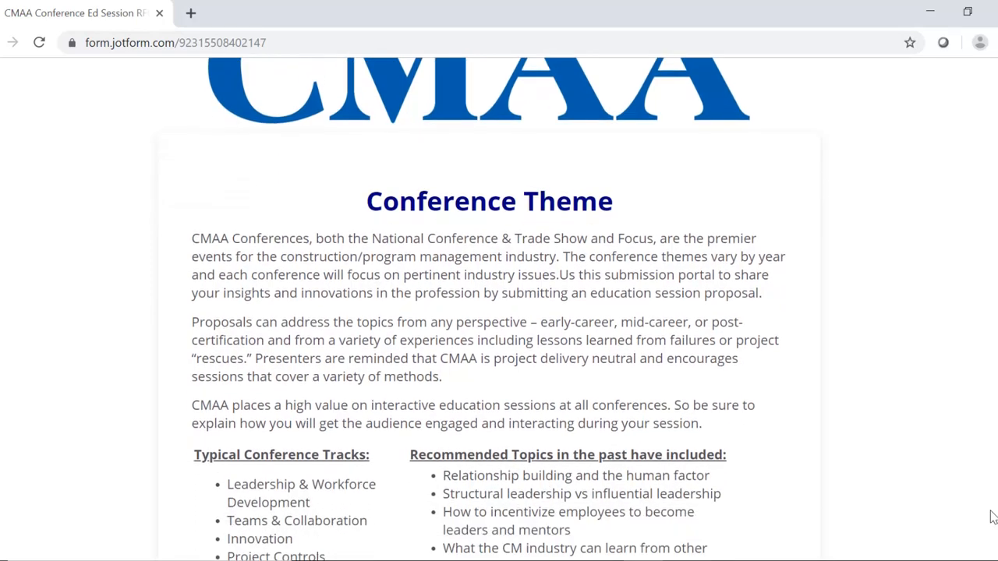
scroll(858, 468, down, 2)
scroll(992, 517, down, 2)
scroll(992, 517, down, 1)
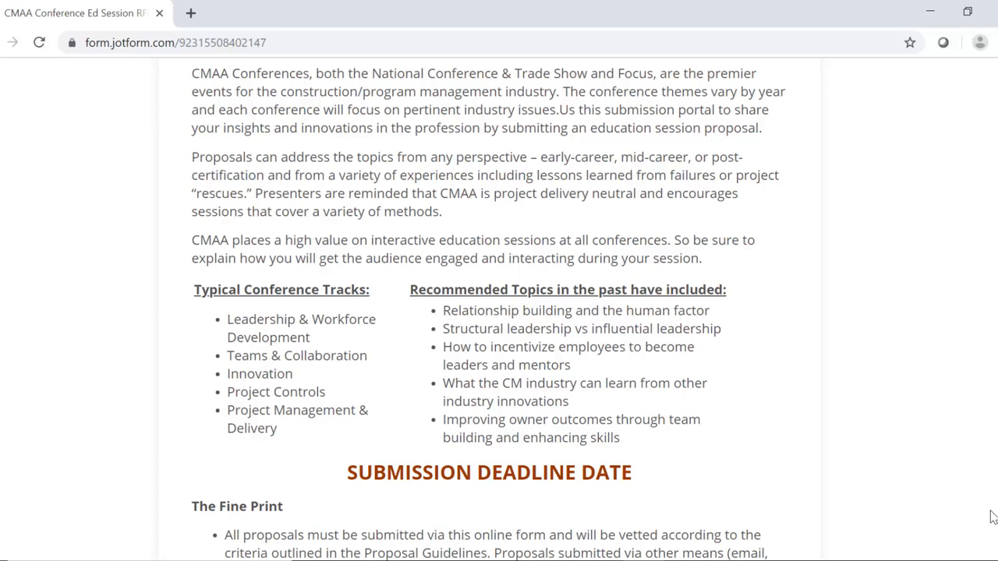
scroll(993, 517, down, 5)
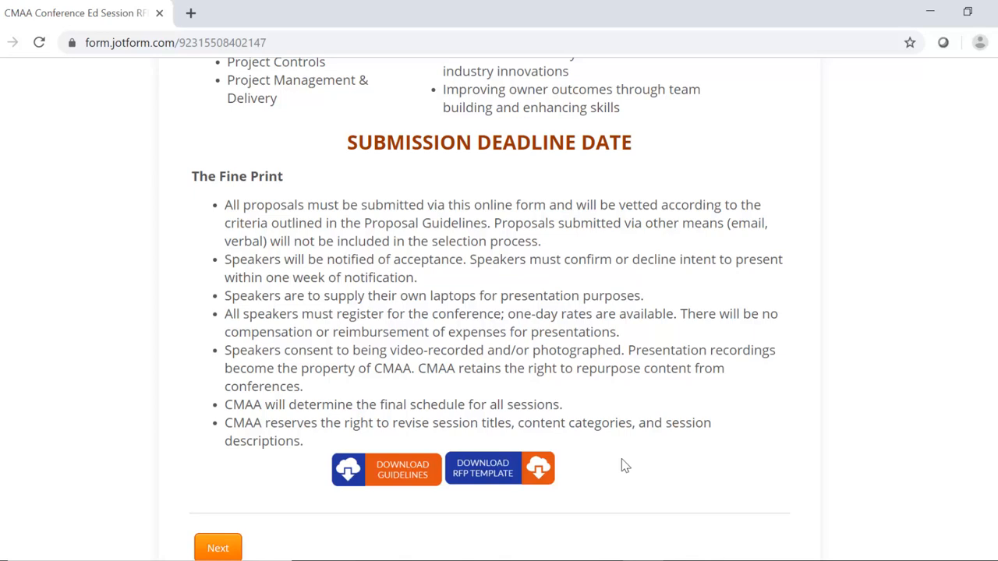
Advance past the introduction and partial-submission note to the Presentation Information page
click(218, 548)
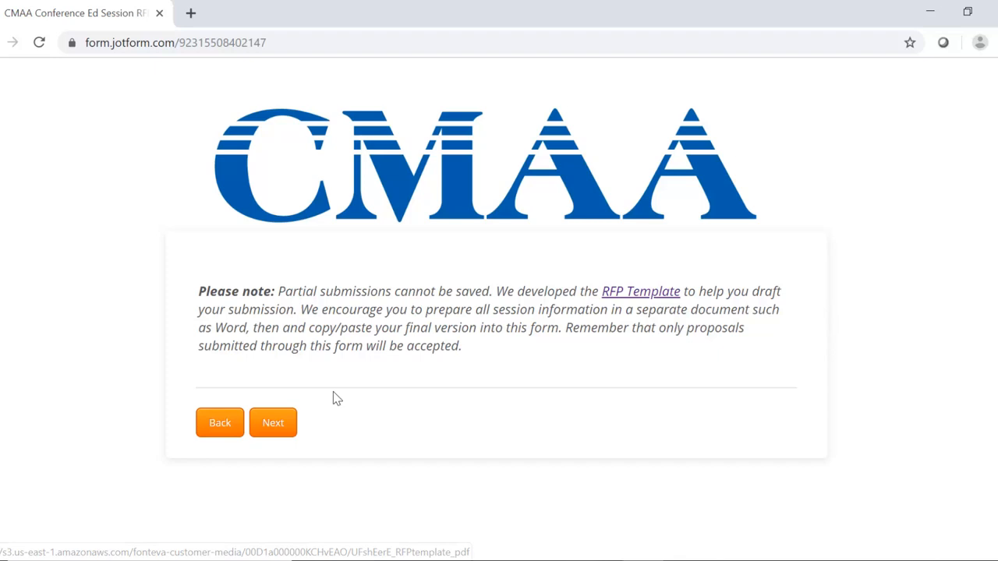
click(271, 424)
click(746, 83)
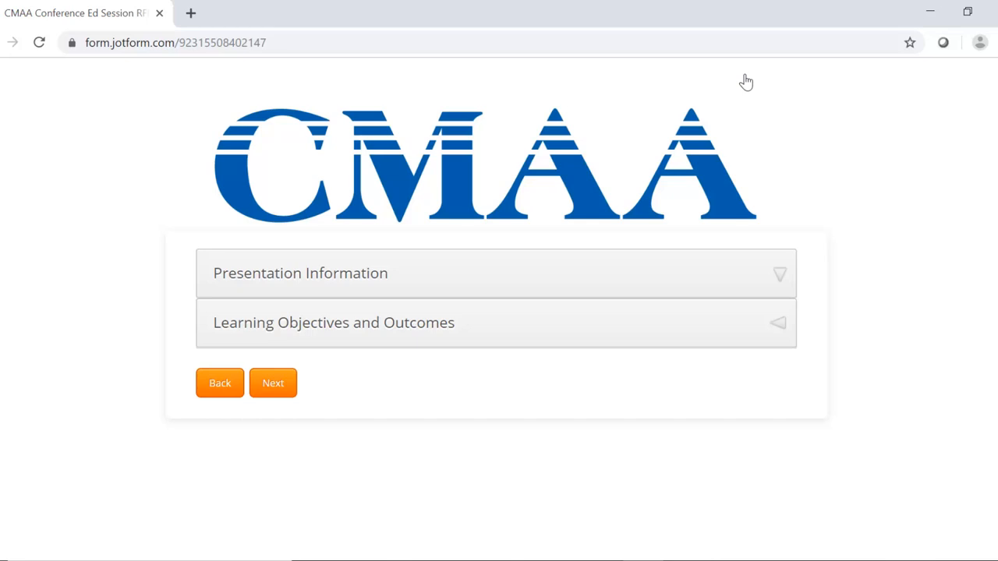
Expand Presentation Information to reveal title, description, track, duration and format fields
click(460, 266)
scroll(455, 273, down, 3)
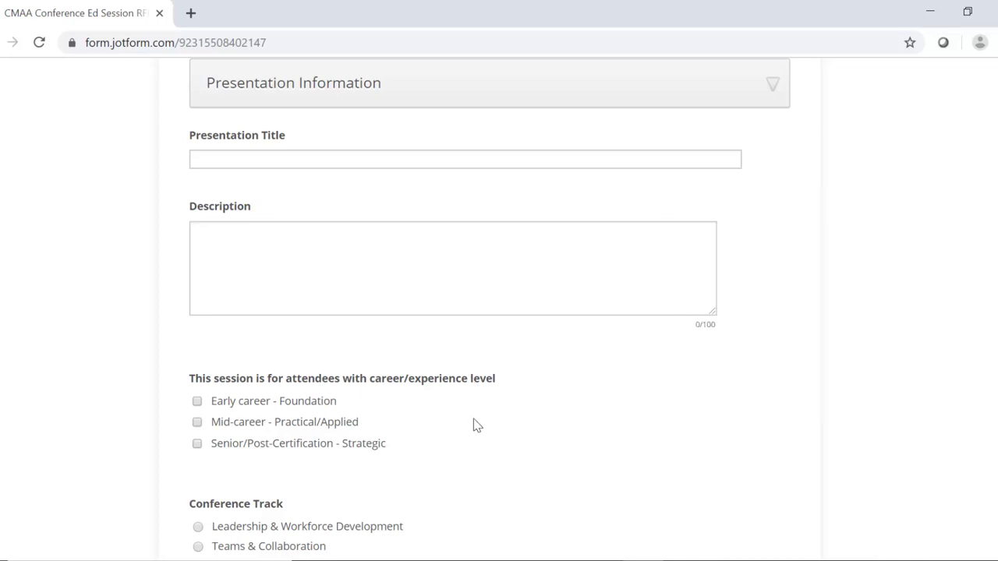
scroll(477, 425, down, 3)
scroll(477, 425, down, 2)
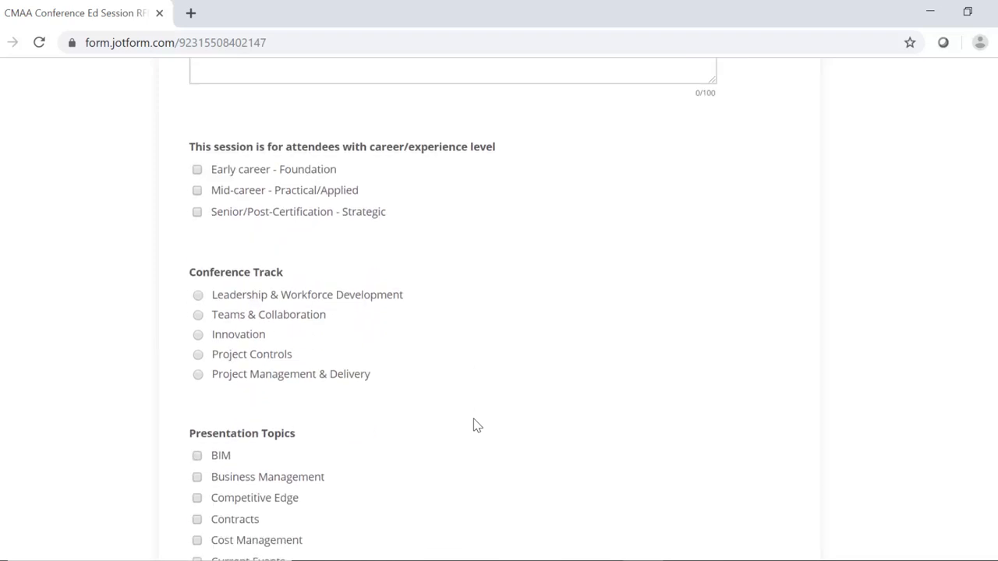
scroll(478, 425, down, 1)
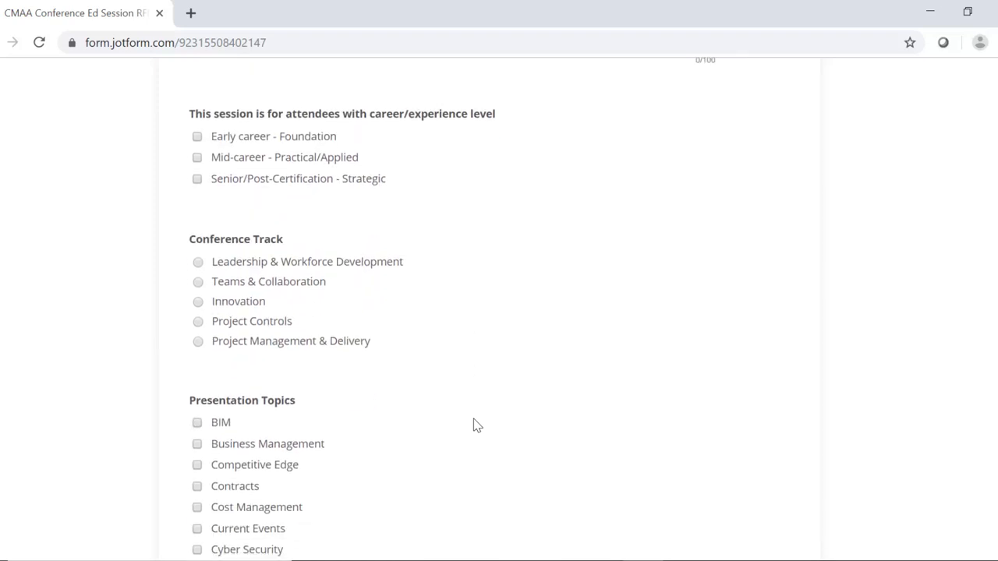
scroll(478, 424, down, 5)
scroll(477, 425, down, 2)
scroll(477, 425, down, 2)
scroll(478, 425, down, 2)
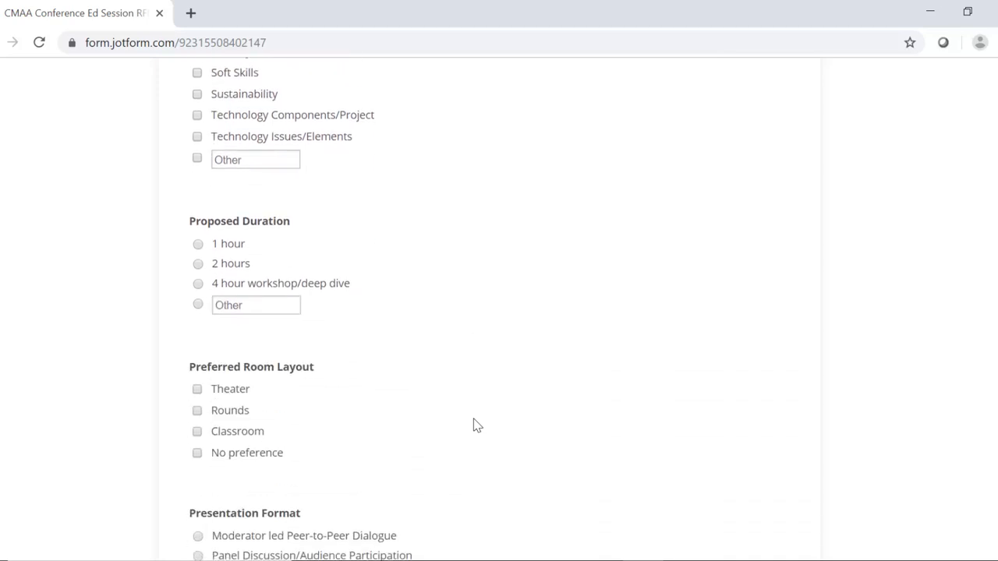
scroll(477, 424, down, 1)
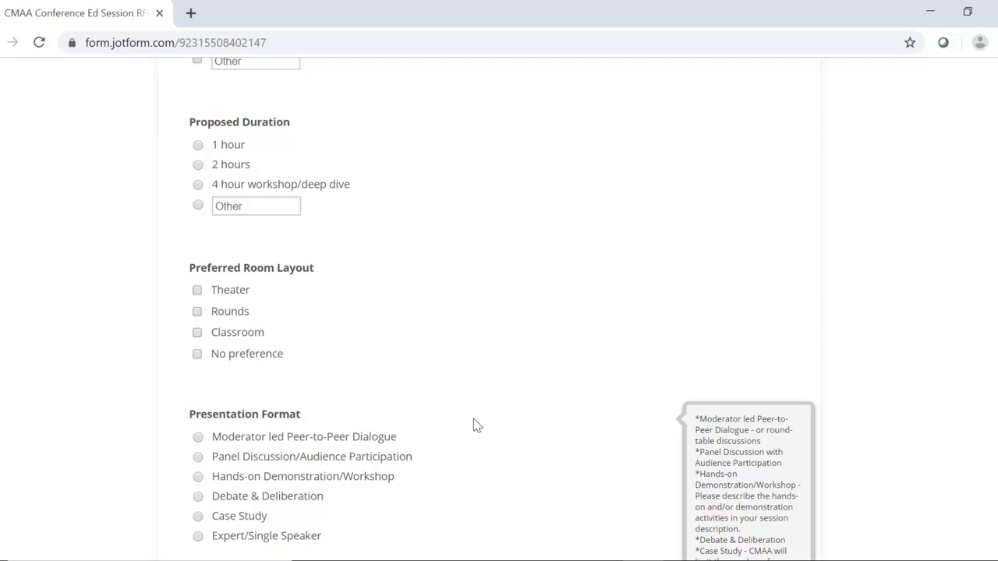
scroll(478, 425, down, 2)
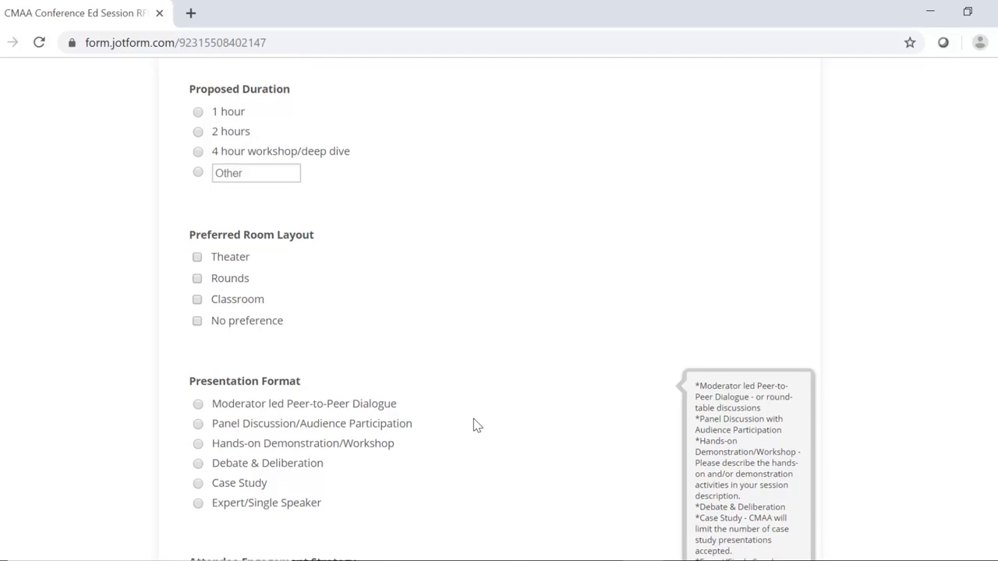
scroll(477, 424, down, 2)
scroll(478, 424, down, 3)
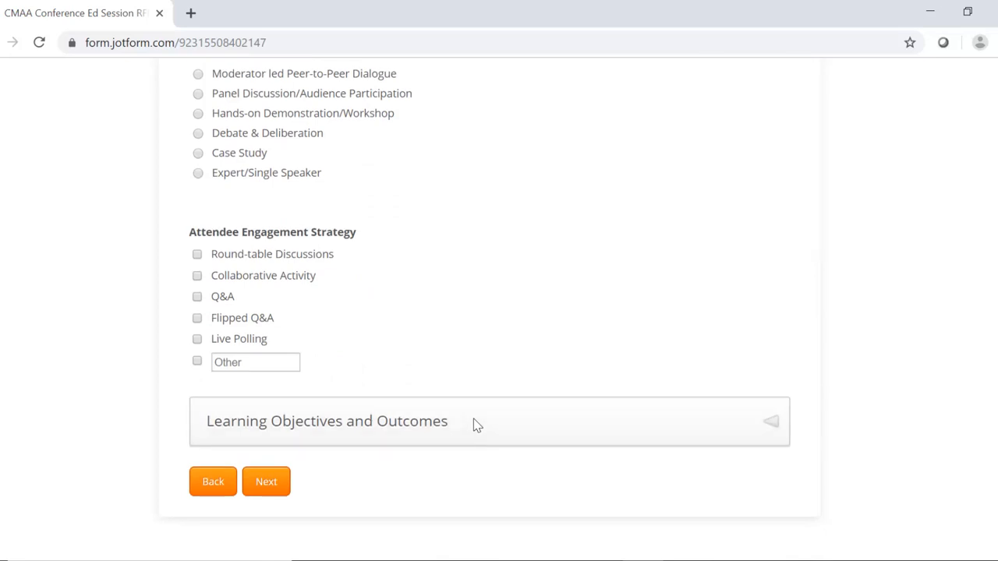
Expand Learning Objectives and Outcomes showing take-aways, four objectives and five question blocks
click(477, 425)
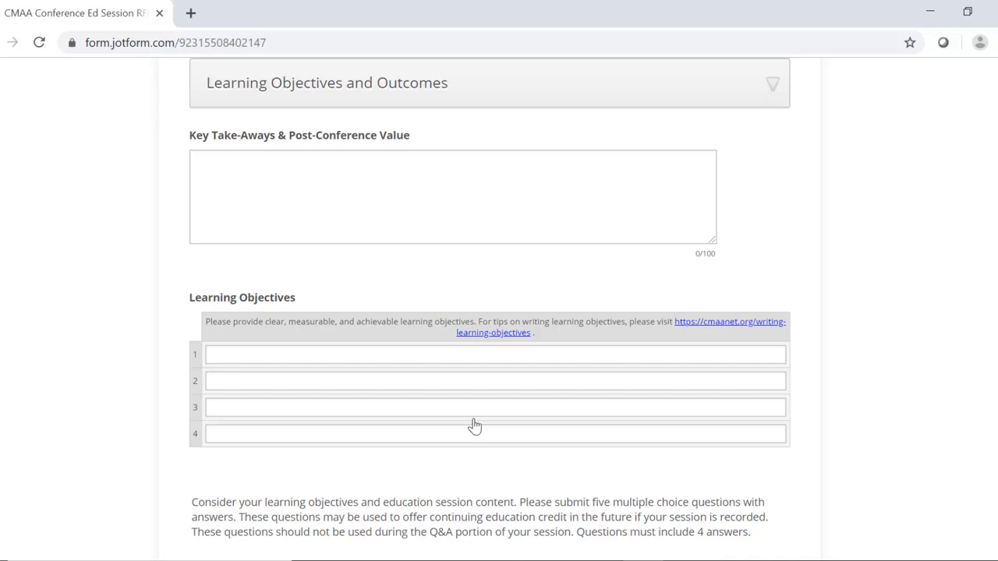
scroll(475, 425, down, 10)
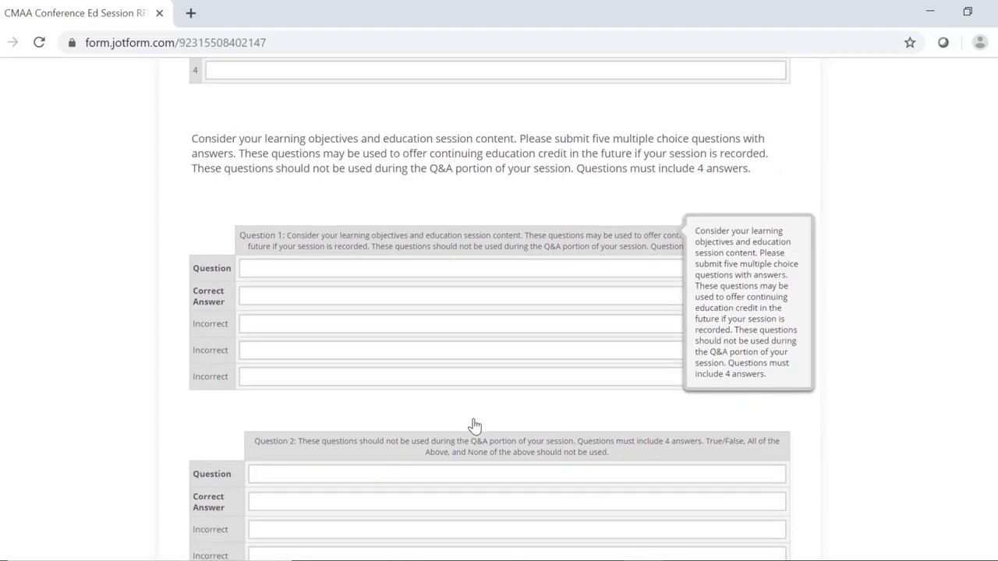
scroll(475, 425, down, 2)
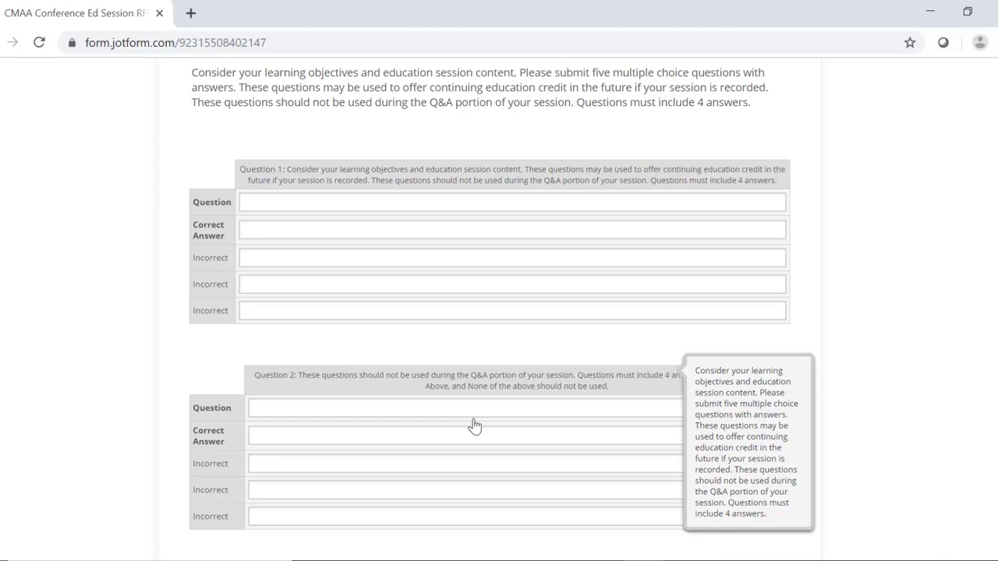
scroll(475, 425, down, 4)
scroll(475, 425, down, 4)
scroll(475, 425, down, 3)
scroll(475, 425, down, 3)
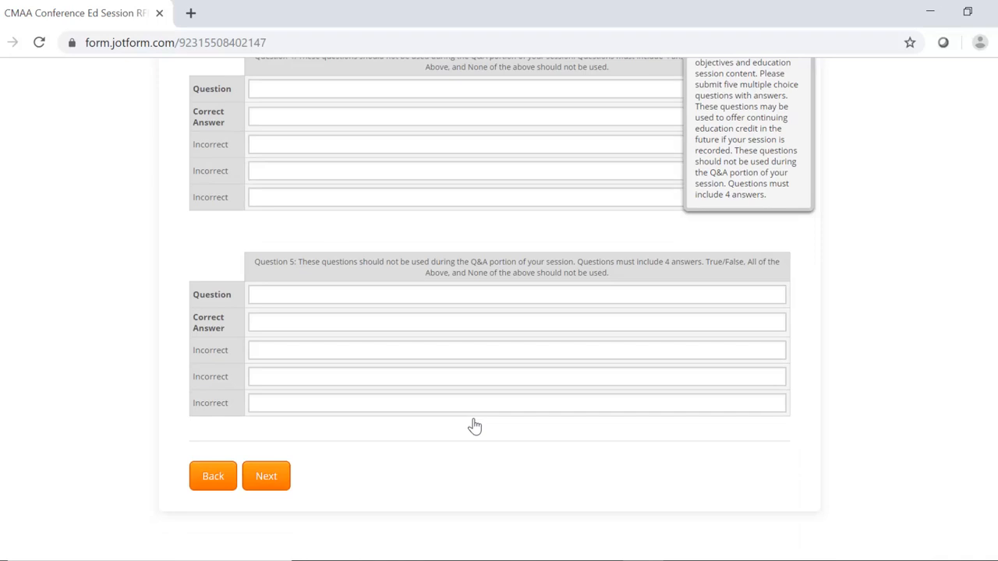
Mark the submitter as also a speaker in Submitter Information and continue to Speaker 1
click(266, 476)
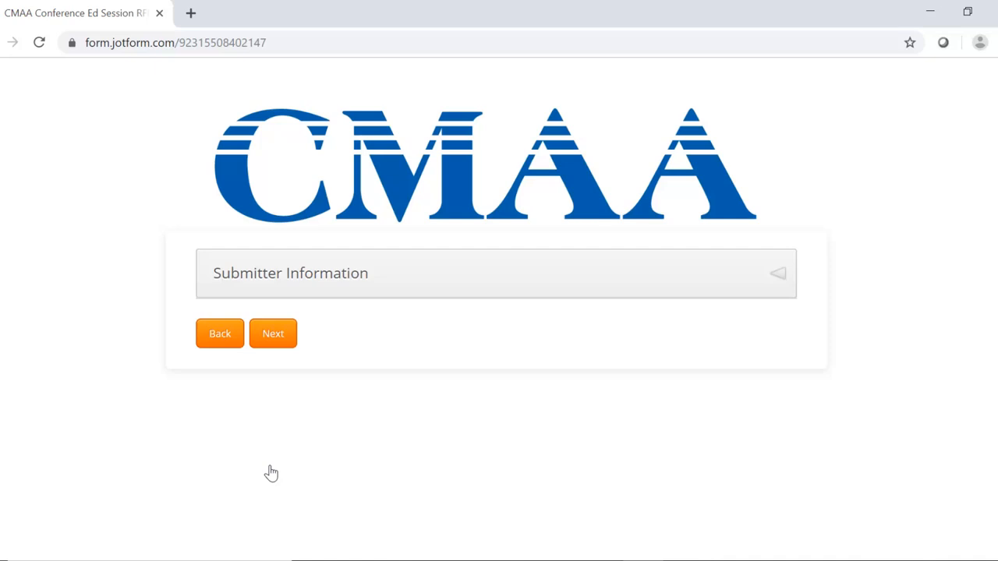
click(425, 278)
scroll(425, 278, down, 3)
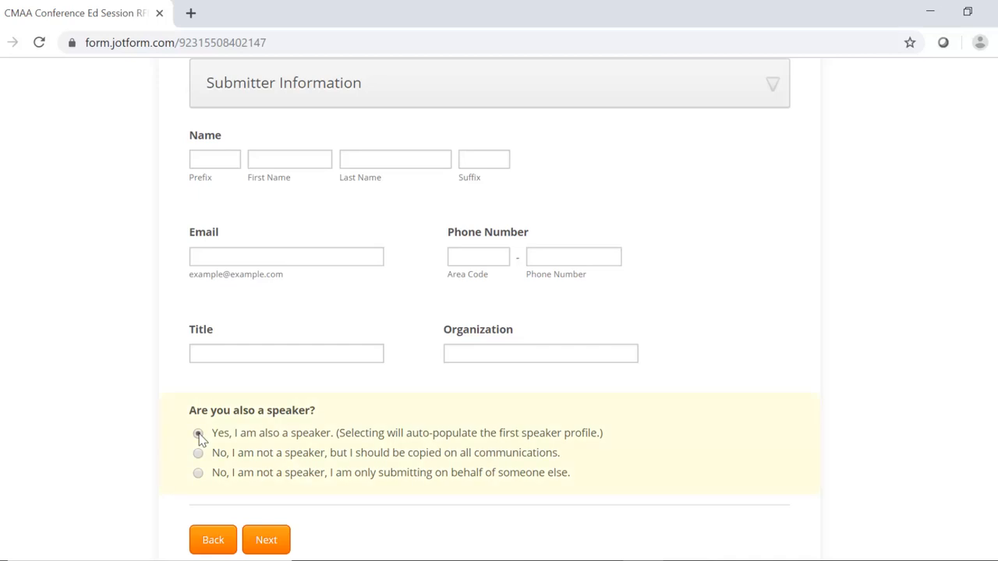
click(266, 539)
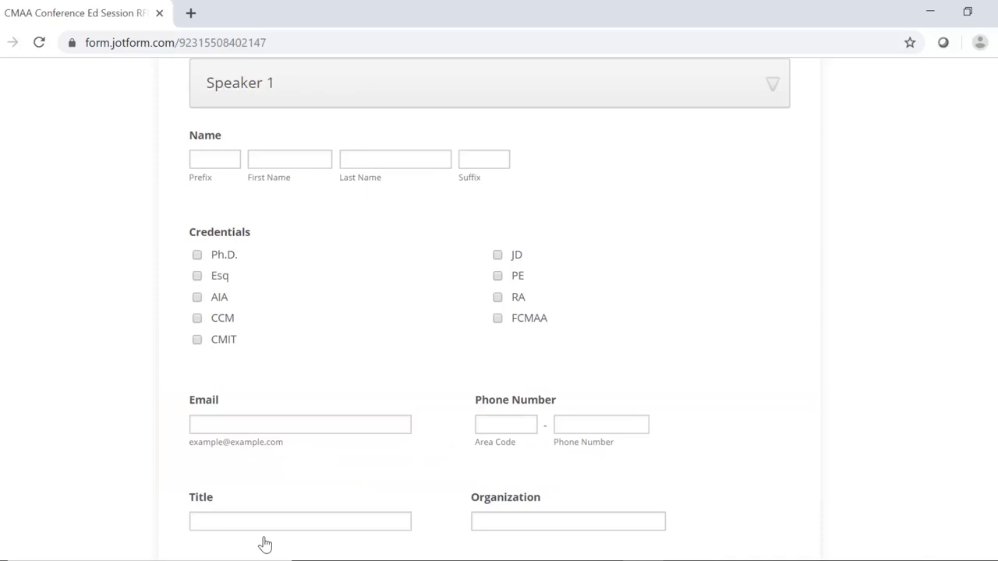
scroll(266, 544, down, 2)
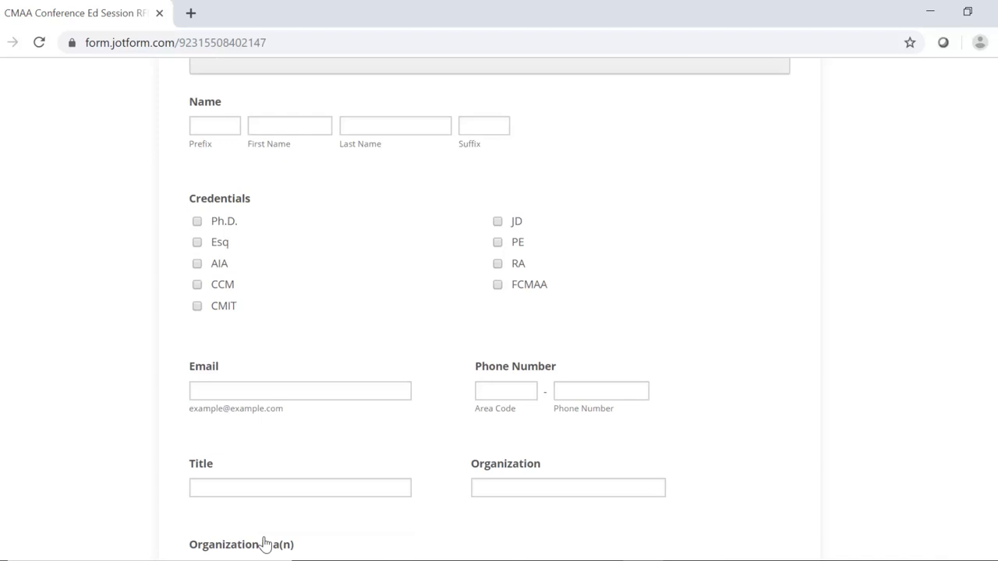
scroll(265, 544, down, 1)
scroll(266, 544, down, 1)
scroll(266, 543, down, 2)
scroll(266, 544, down, 3)
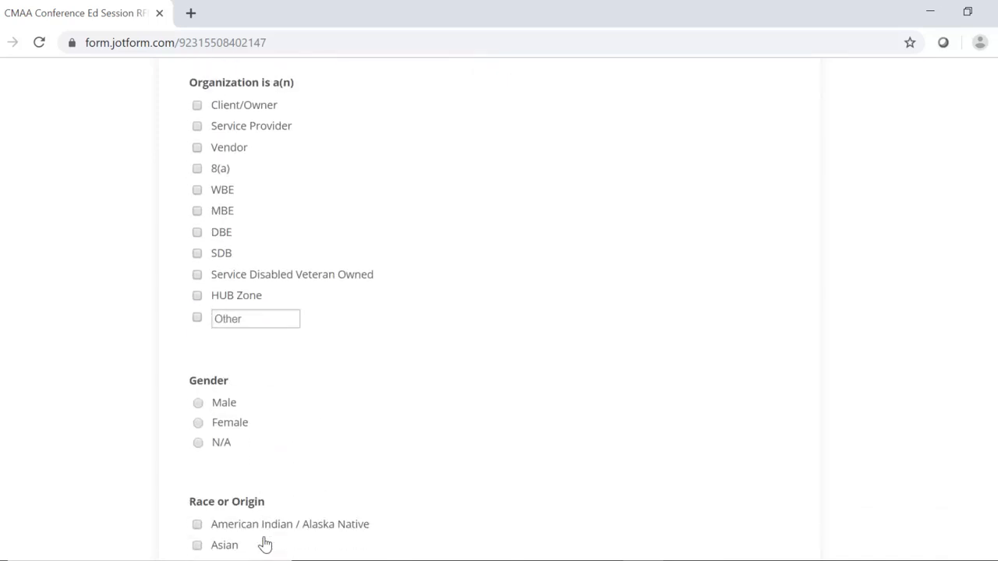
scroll(266, 544, down, 1)
scroll(266, 543, down, 2)
scroll(266, 543, down, 1)
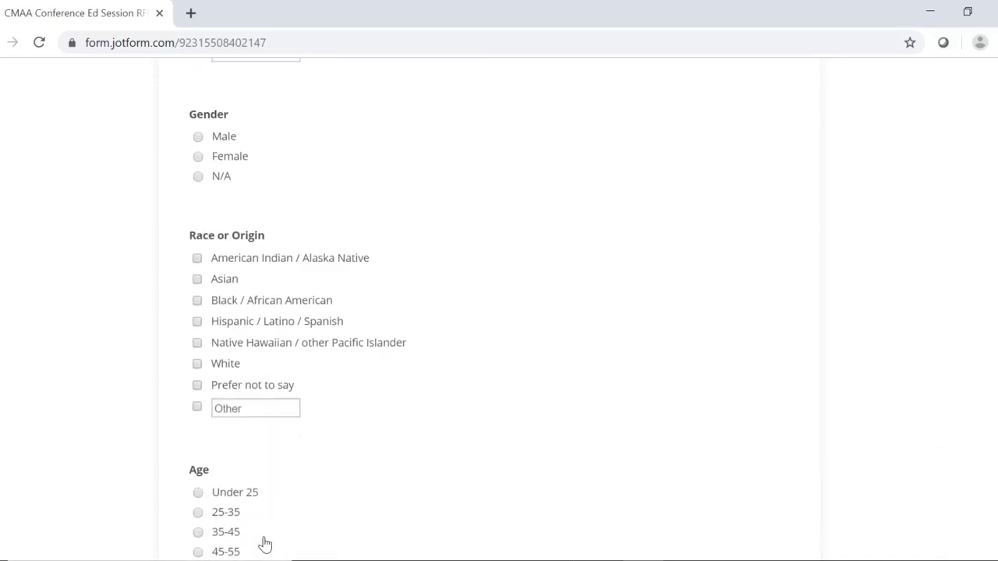
scroll(266, 544, down, 1)
scroll(266, 543, down, 1)
scroll(266, 543, down, 3)
scroll(266, 544, down, 4)
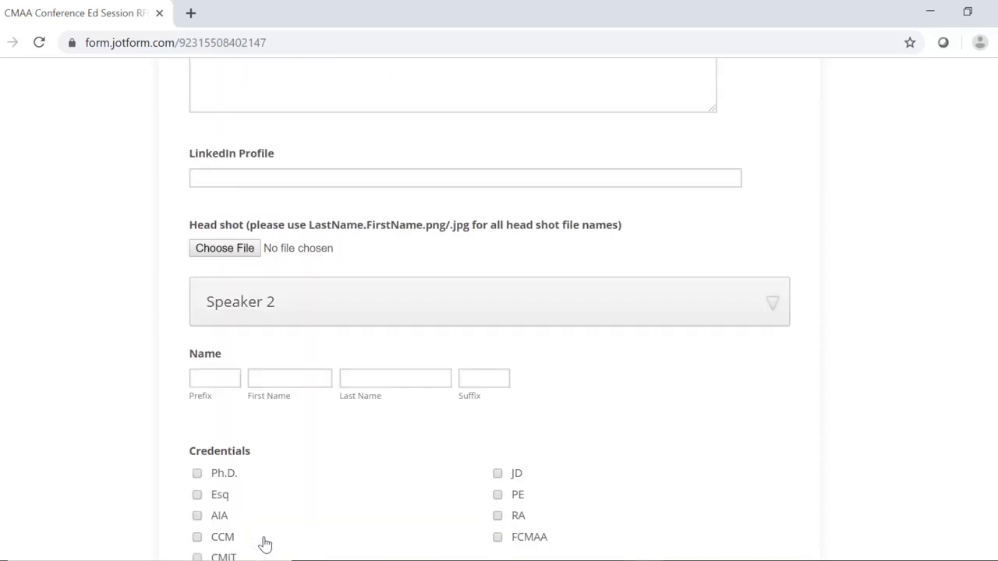
scroll(266, 543, up, 1)
scroll(266, 543, up, 4)
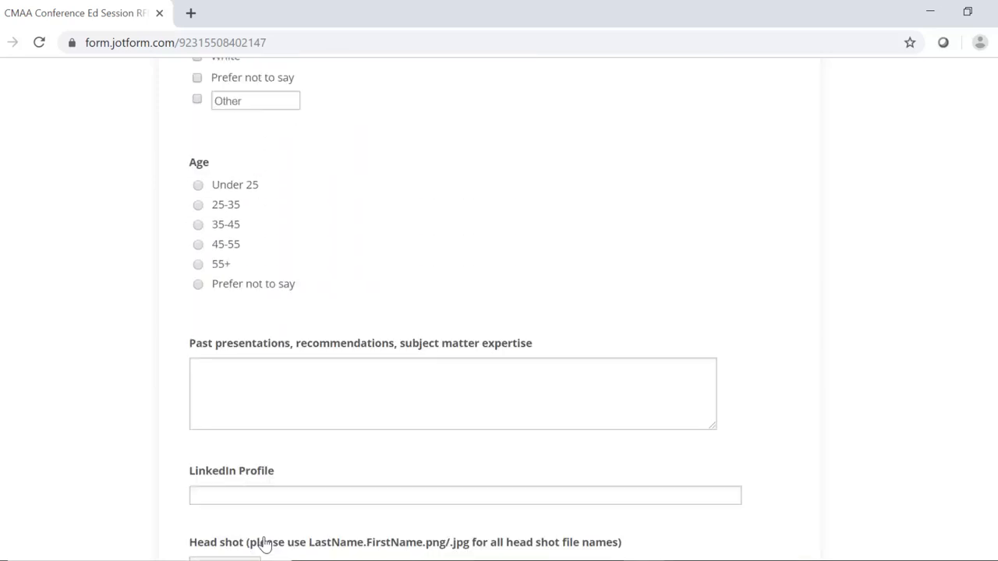
scroll(265, 544, up, 1)
scroll(266, 544, up, 1)
scroll(266, 544, up, 1)
scroll(265, 544, up, 1)
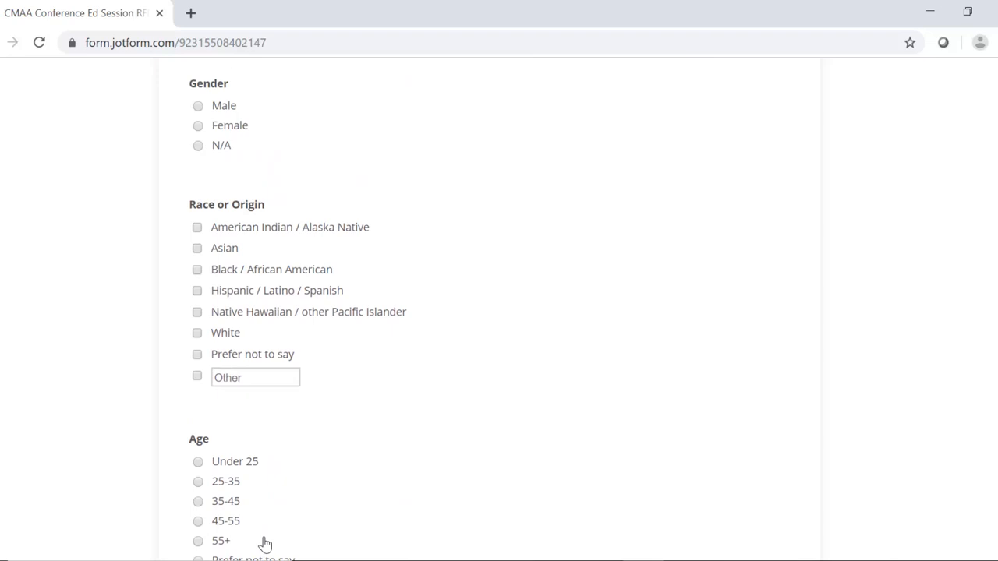
scroll(266, 544, down, 1)
scroll(266, 544, down, 4)
scroll(266, 544, down, 1)
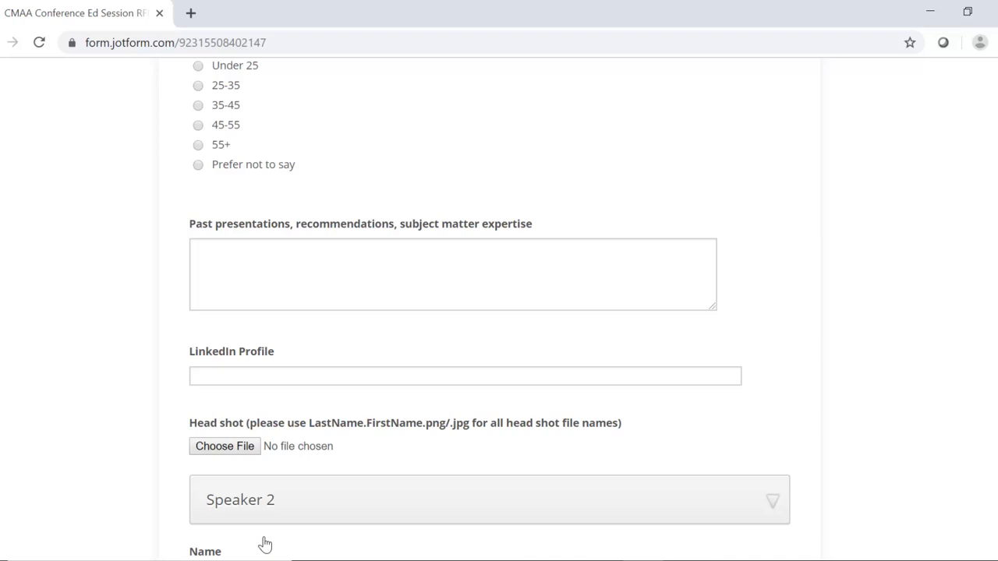
scroll(266, 544, down, 1)
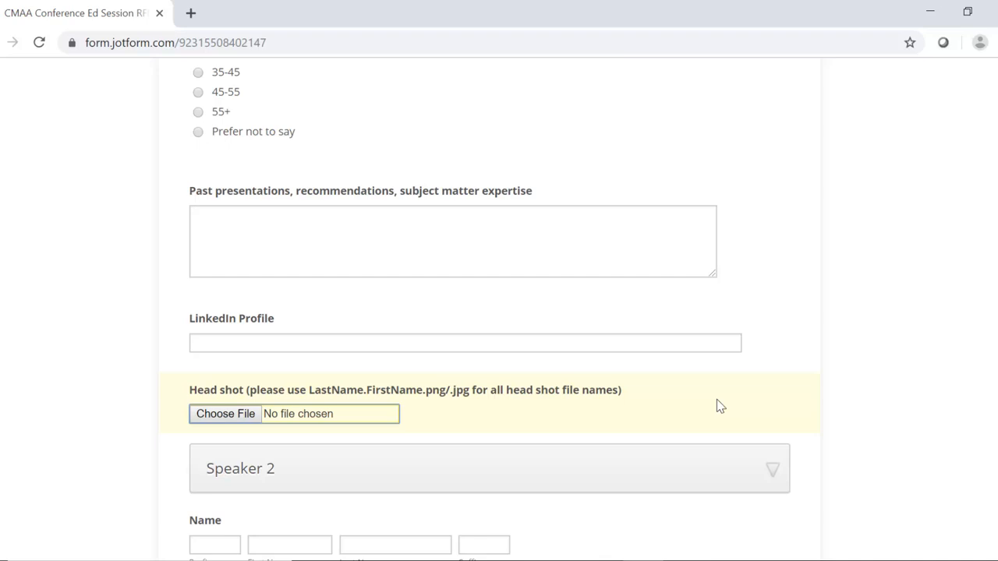
scroll(917, 373, down, 5)
scroll(918, 372, down, 4)
scroll(917, 372, down, 2)
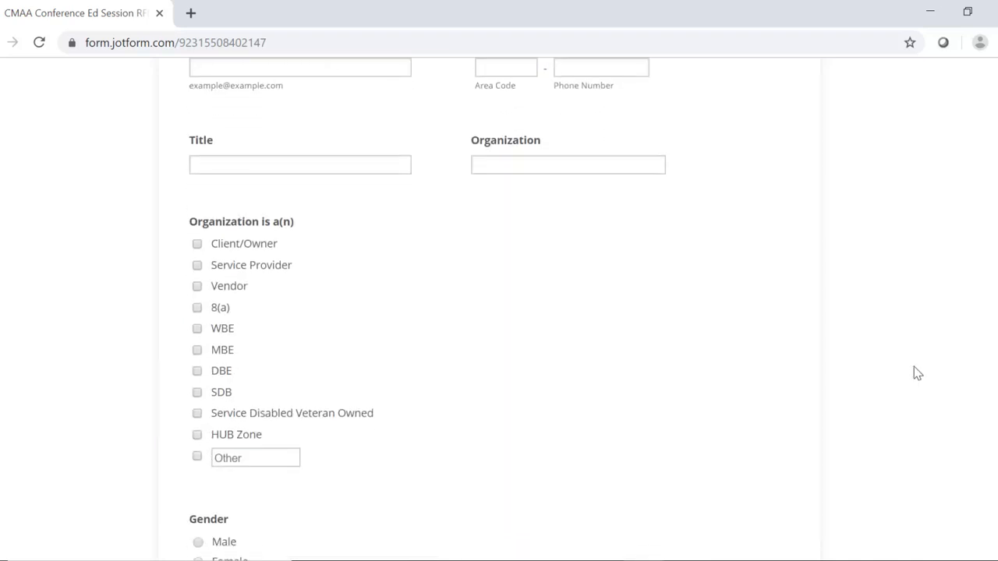
scroll(917, 372, down, 3)
scroll(918, 373, down, 3)
scroll(918, 373, down, 5)
scroll(917, 372, down, 5)
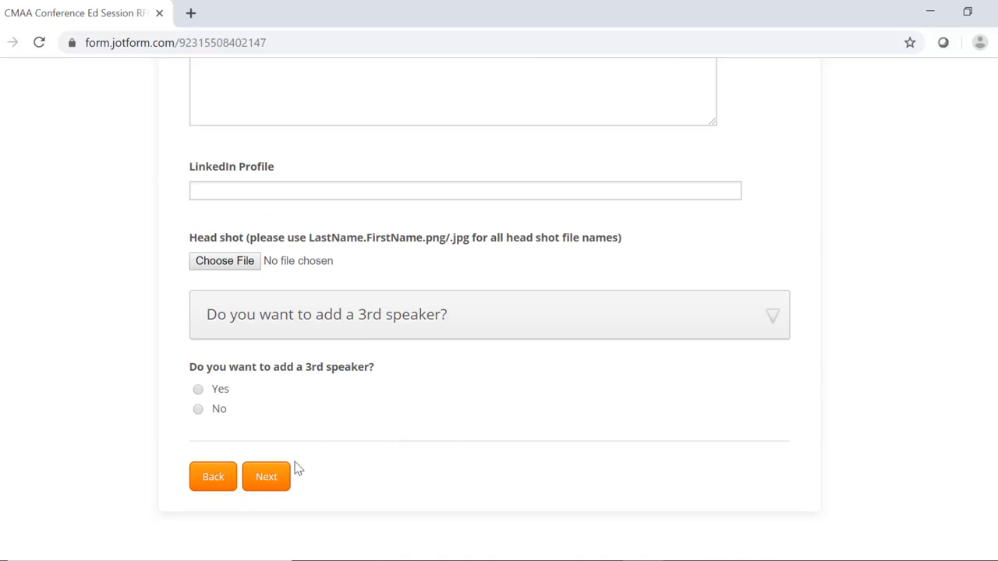
Decline adding a third speaker and advance to the final page
click(198, 410)
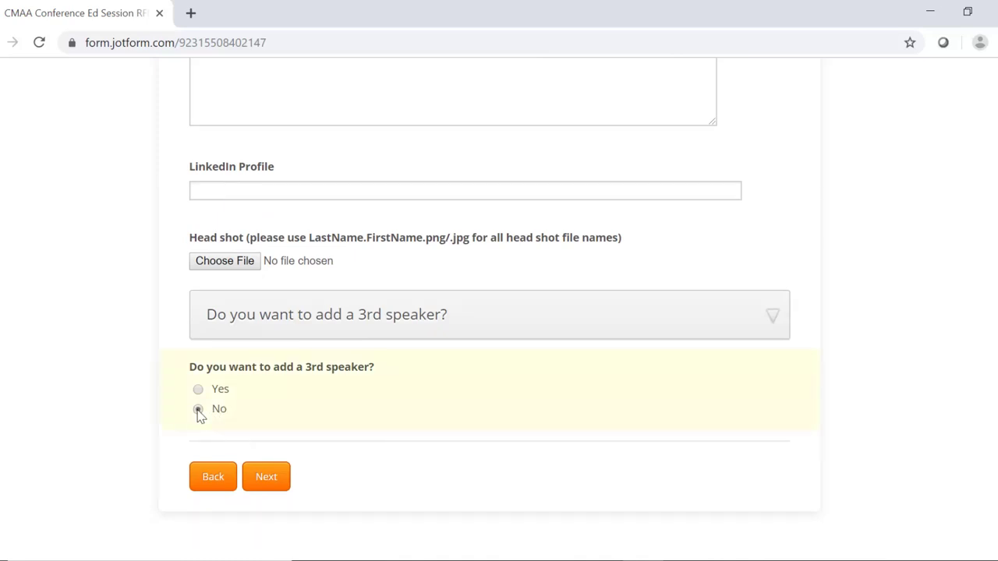
click(266, 477)
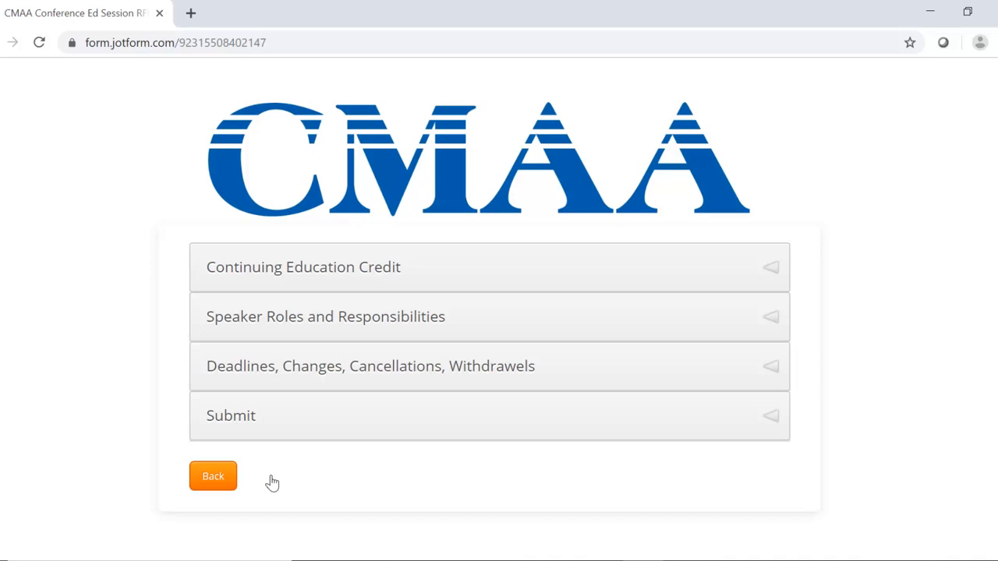
Expand Continuing Education Credit to show its empty RCEP dropdowns
click(390, 267)
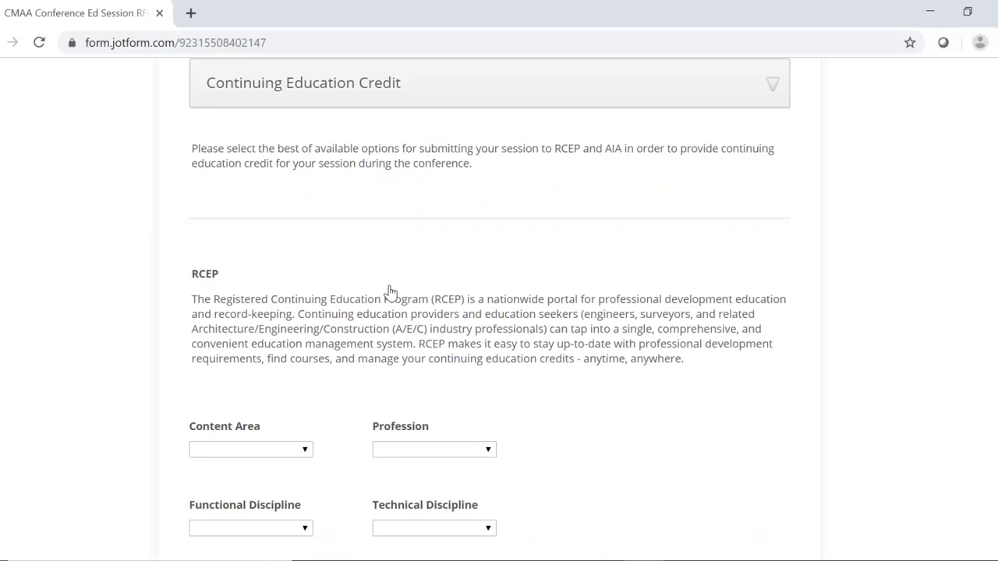
scroll(390, 290, down, 5)
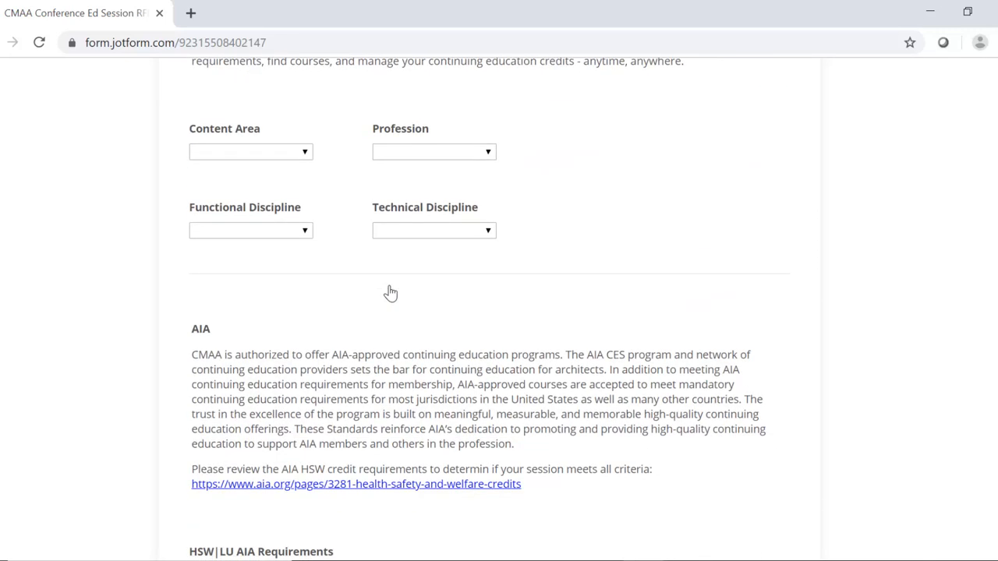
scroll(390, 290, down, 2)
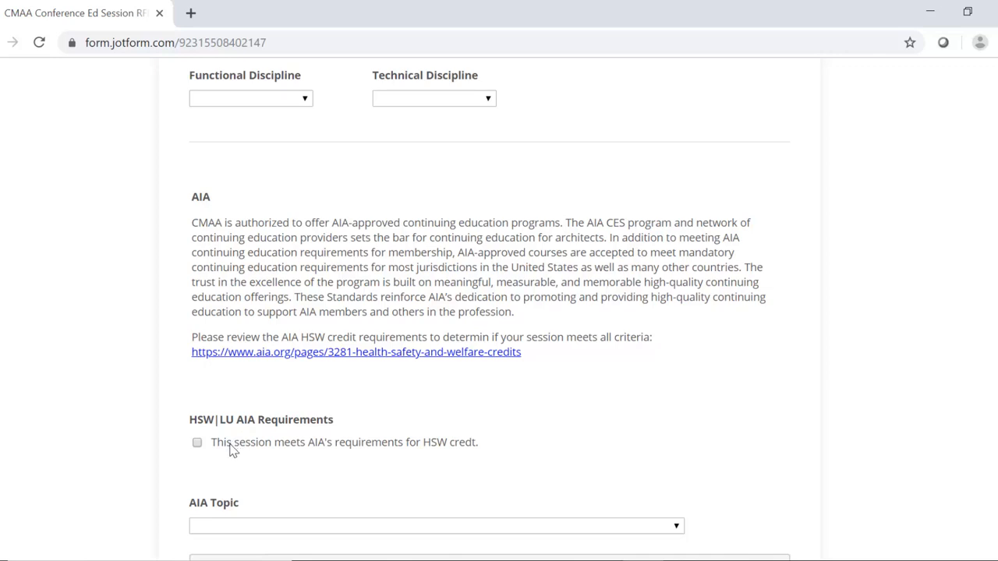
scroll(505, 464, down, 3)
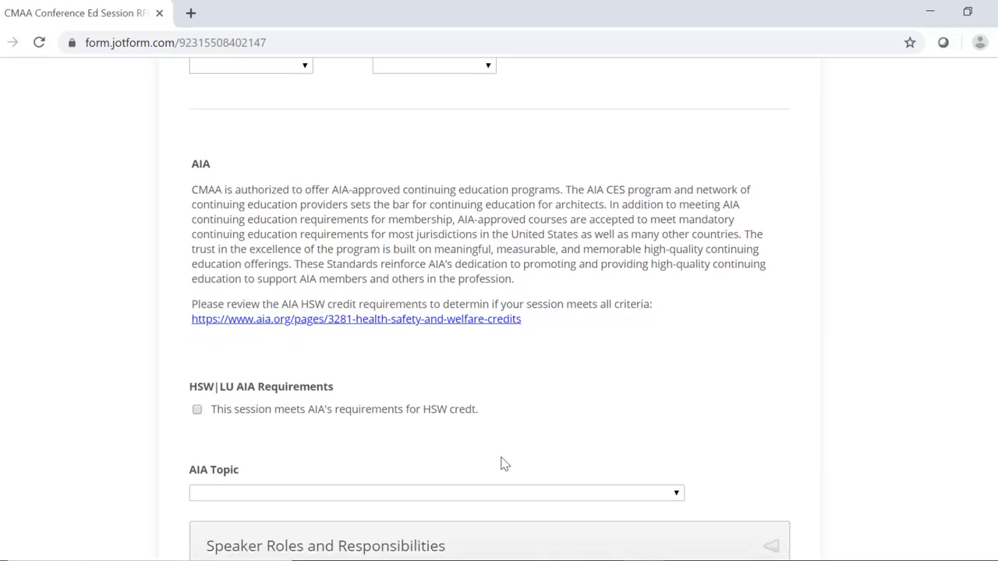
scroll(504, 464, down, 3)
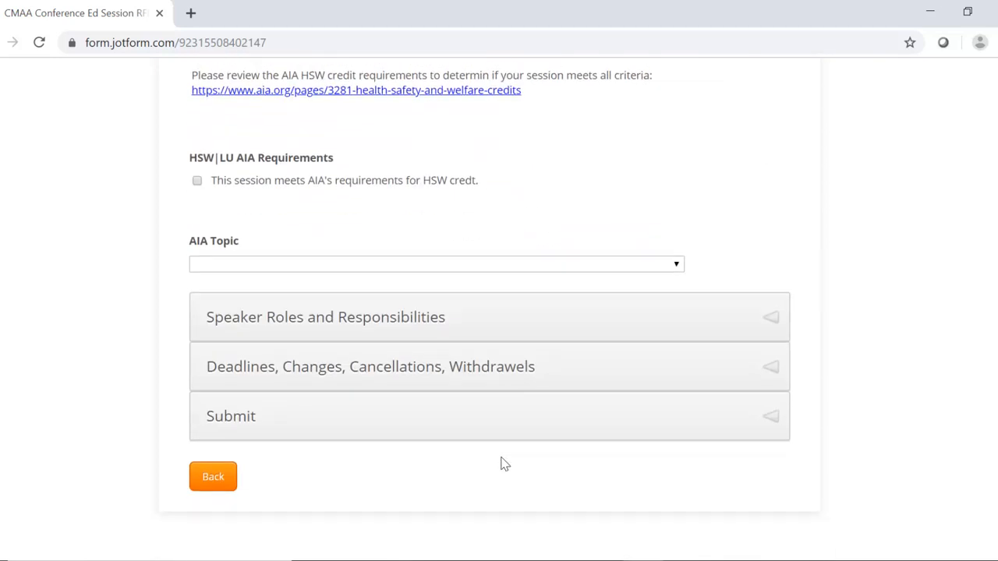
Review the ten Speaker Roles acknowledgements, then expand Deadlines, Changes, Cancellations, Withdrawels
click(382, 320)
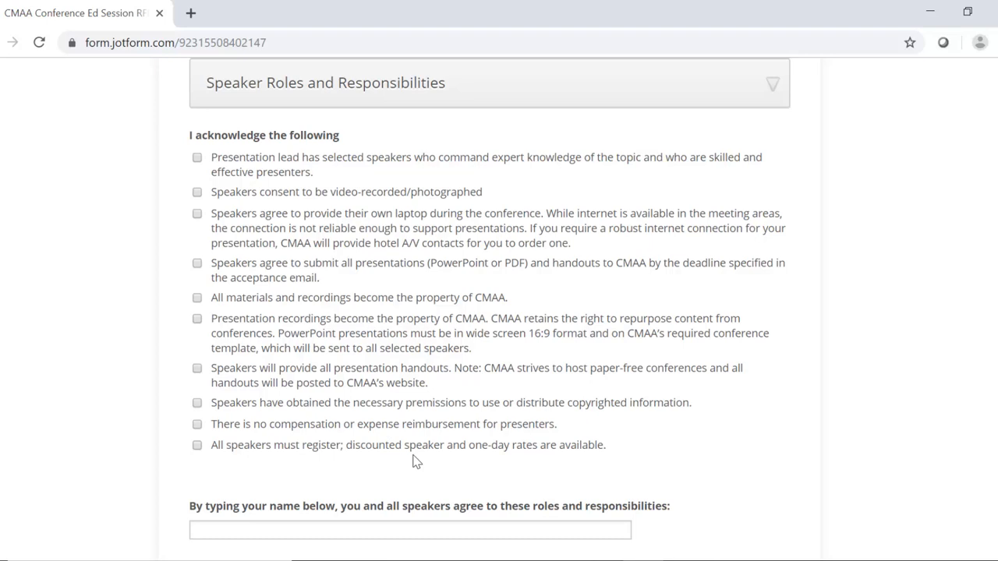
scroll(414, 462, down, 4)
scroll(413, 461, down, 4)
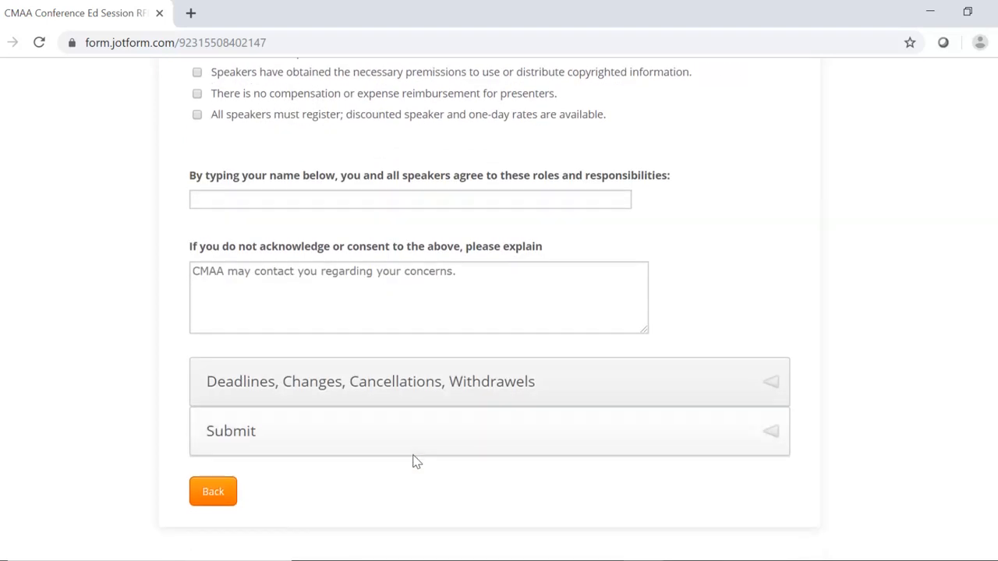
click(412, 383)
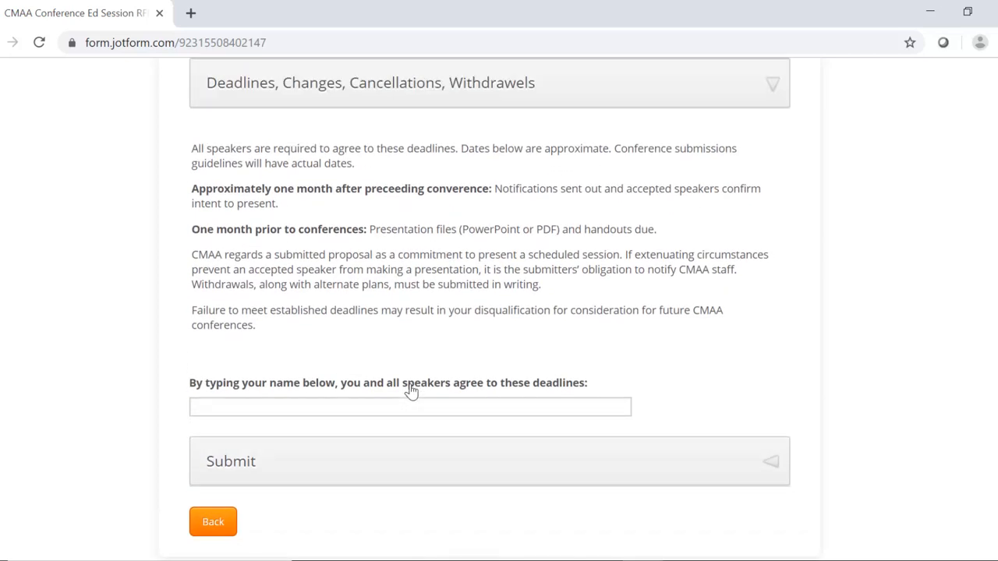
Expand the Submit section showing the confirmation note and Submit button, leaving the form unsubmitted
click(368, 463)
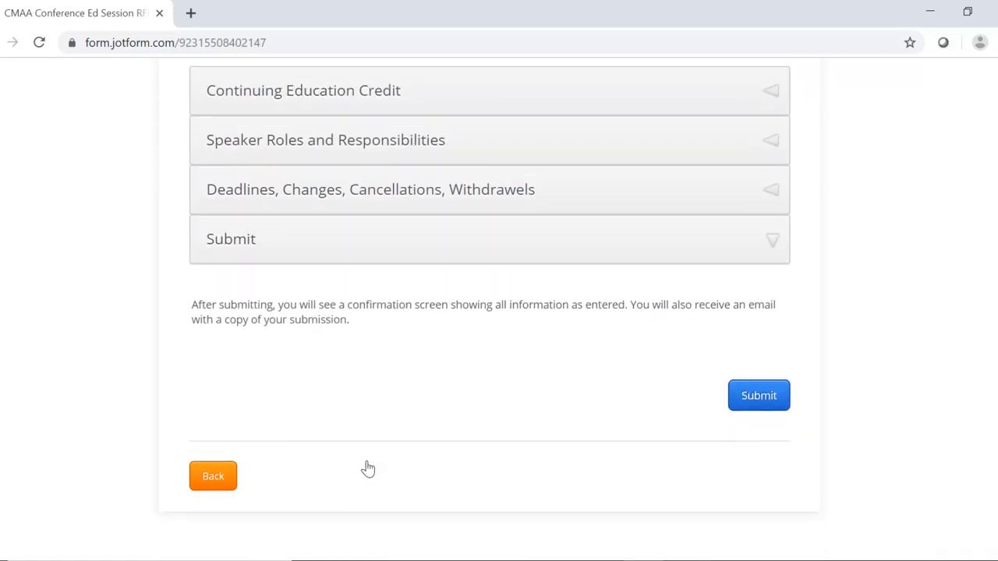